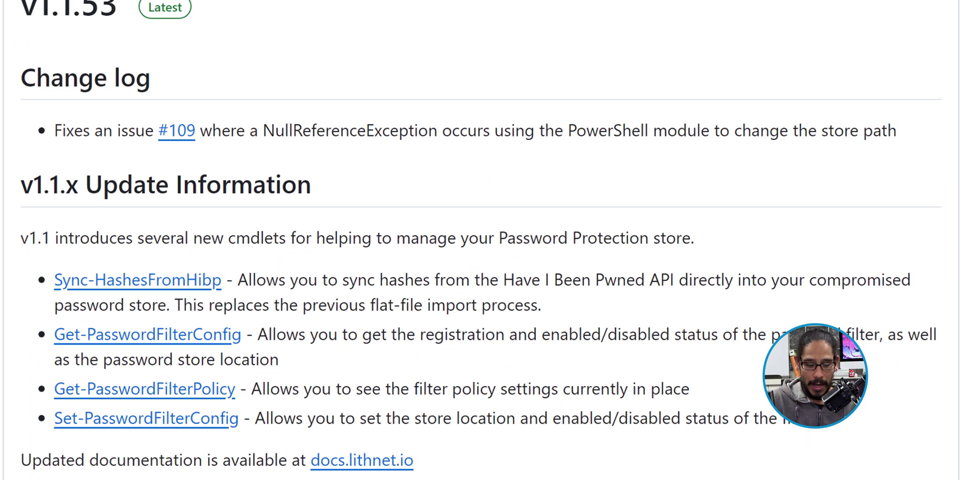
Step: Scroll down the v1.1.53 release page to review its downloadable assets
scroll(480, 240, "down", 3)
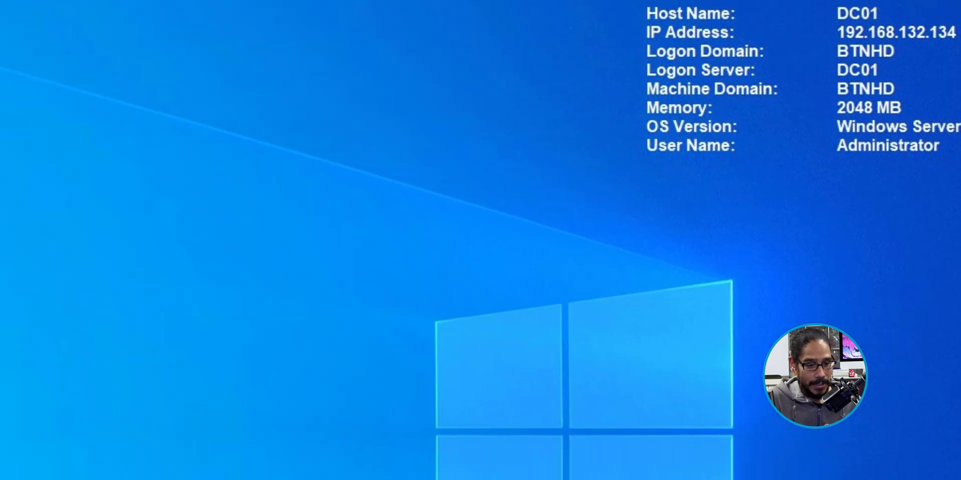
Step: Run LithnetPasswordProtection-1.1.53.exe from the Downloads folder in File Explorer
key("super+e")
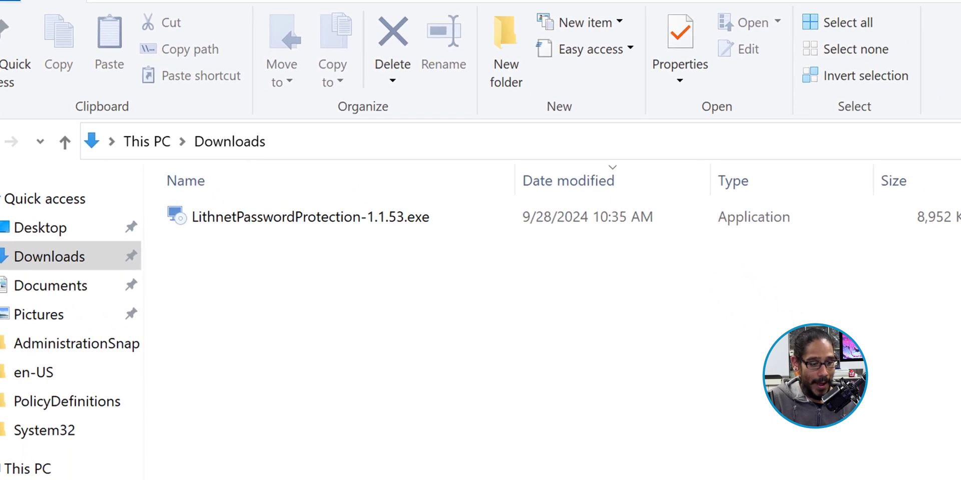
right_click(344, 295)
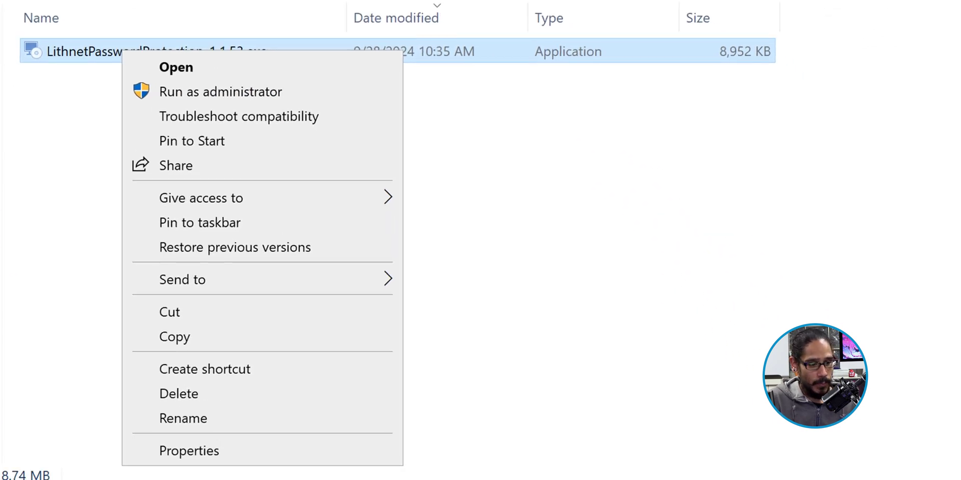
key("Return")
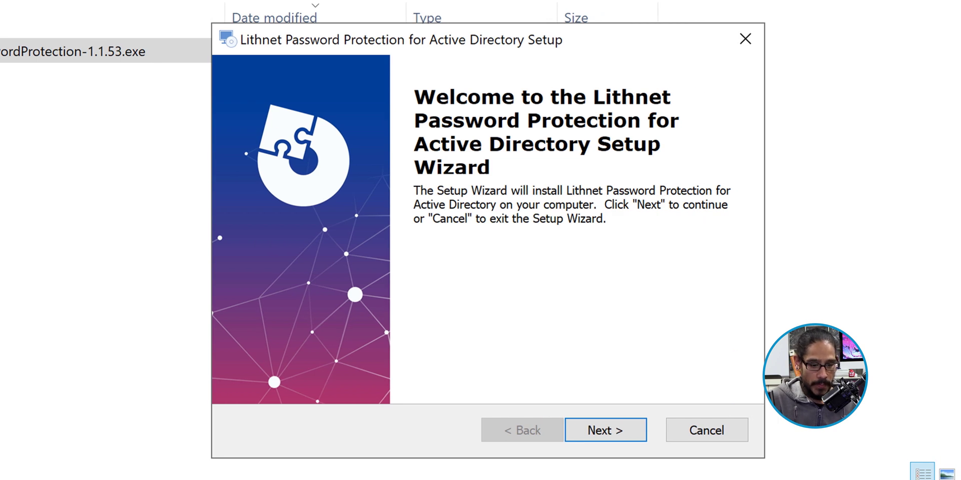
Step: Install Lithnet Password Protection, accepting the license, default features and default store folder
key("Return")
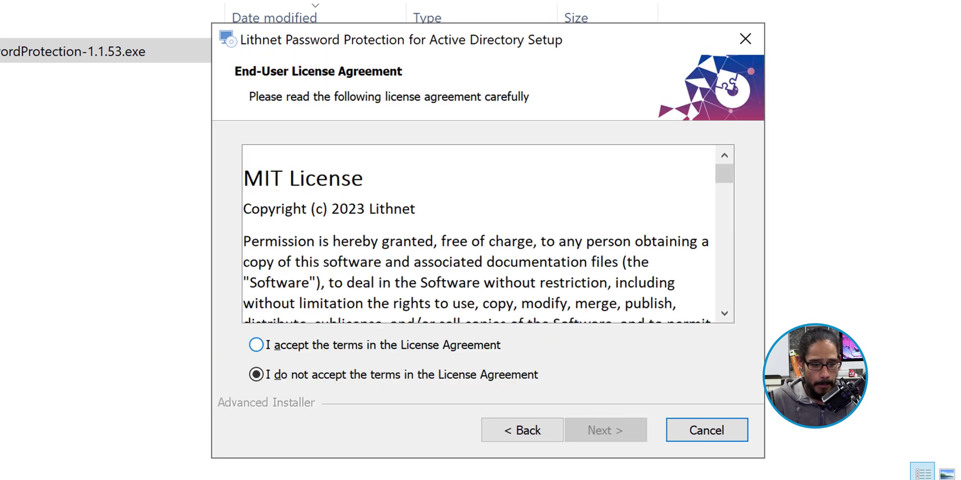
key("alt+a")
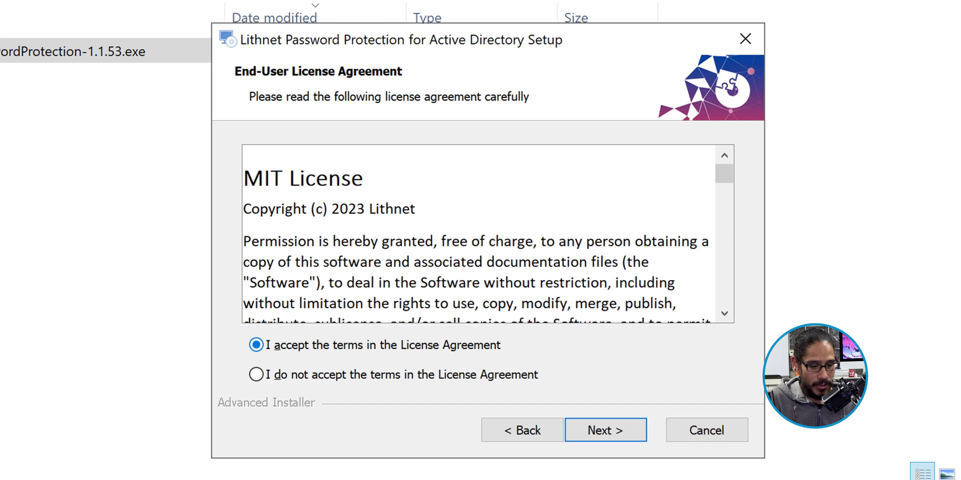
key("Return")
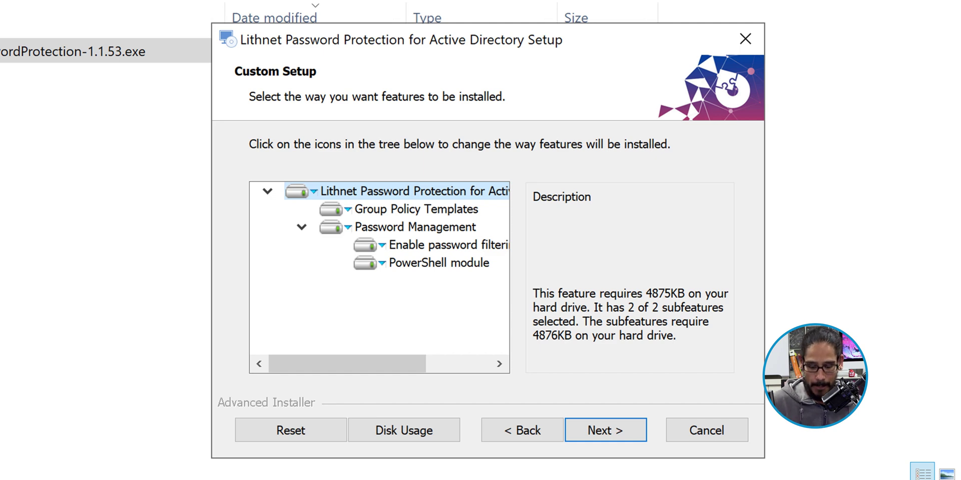
key("Return")
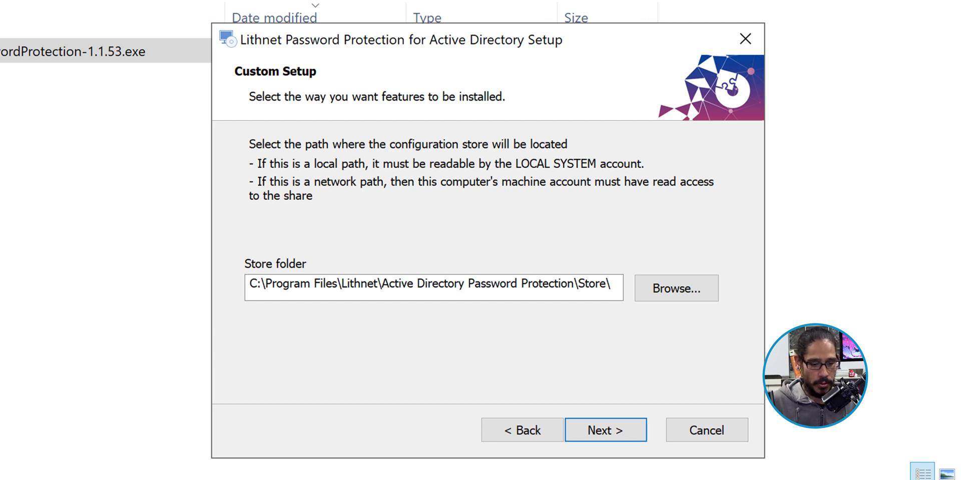
key("Return")
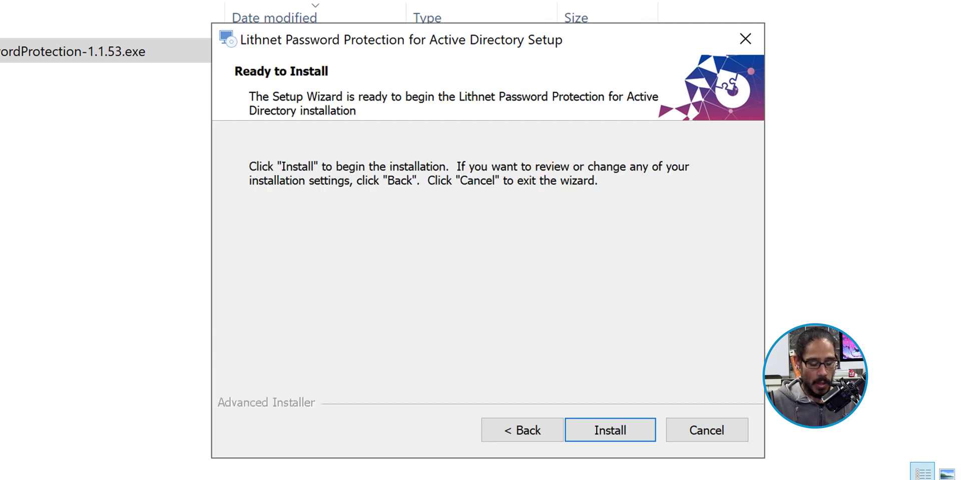
key("Return")
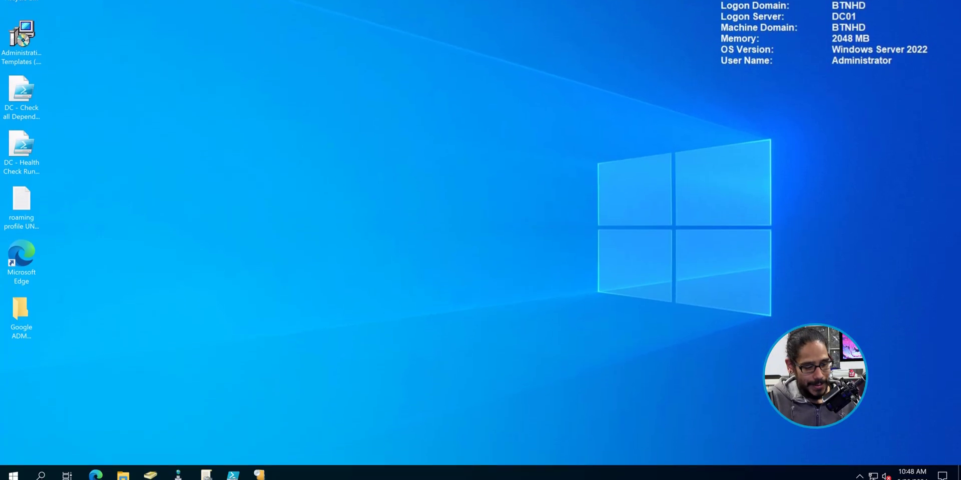
Step: Restart the server from the Start menu's power options
key("super")
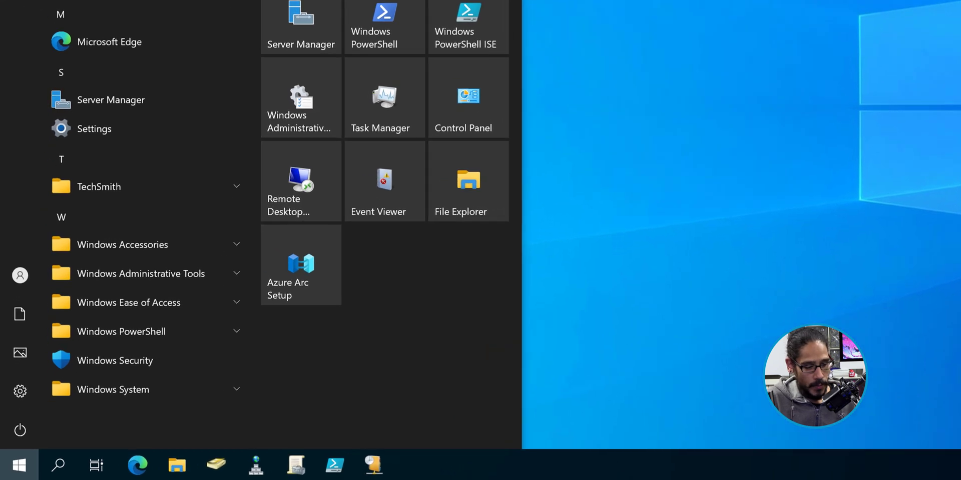
left_click(18, 437)
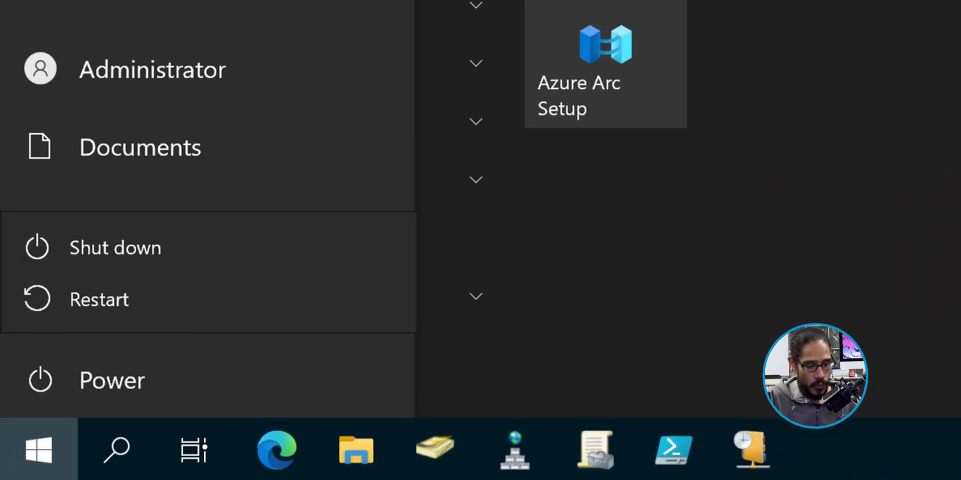
left_click(115, 247)
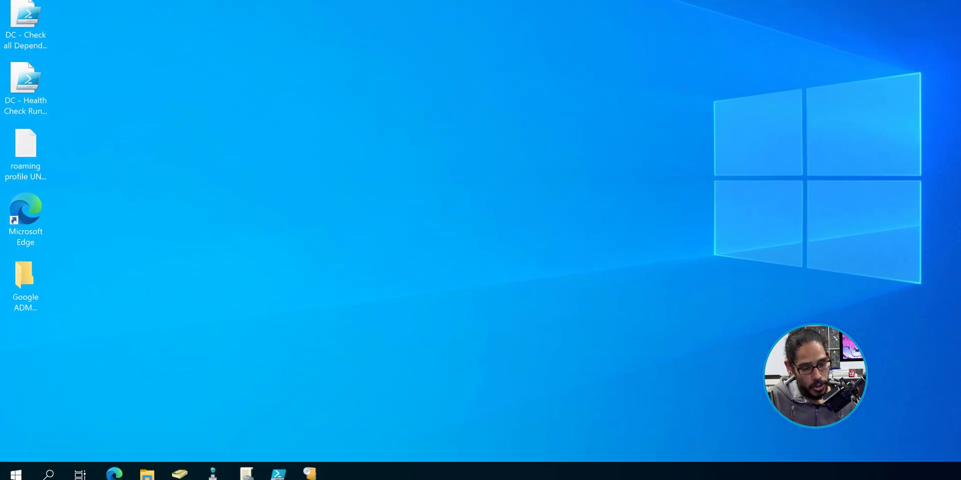
Step: Launch Windows PowerShell ISE as administrator from the Start menu
key("super")
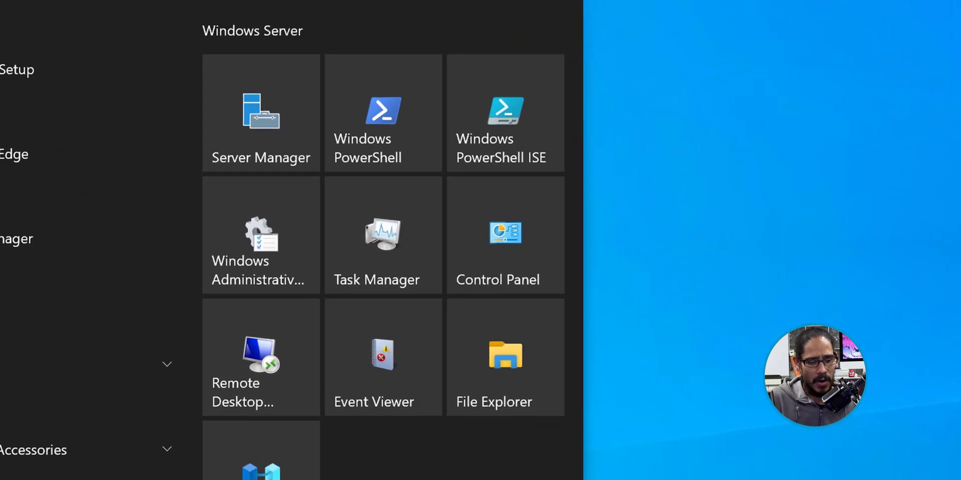
right_click(534, 145)
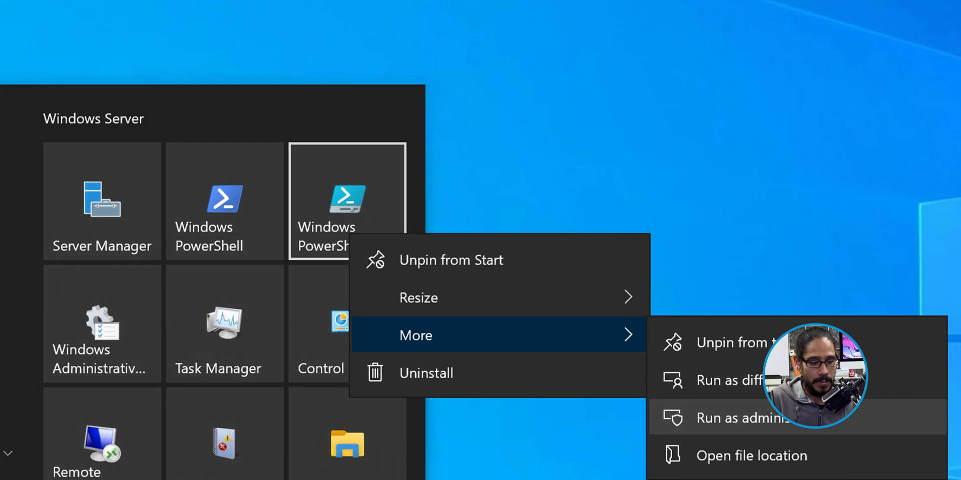
left_click(633, 337)
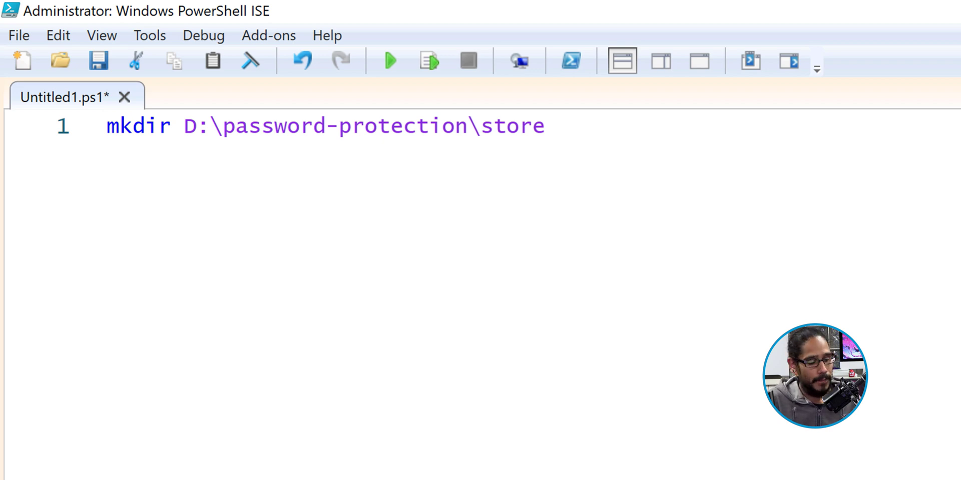
Step: Create D:\password-protection\store and import the LithnetPasswordProtection module
key("F5")
type("Import-Module LithnetPasswordProtection")
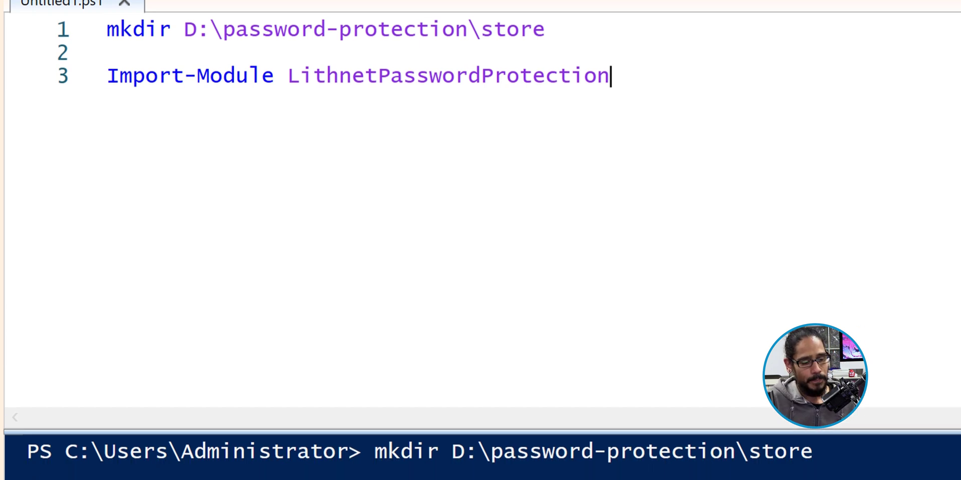
key("F8")
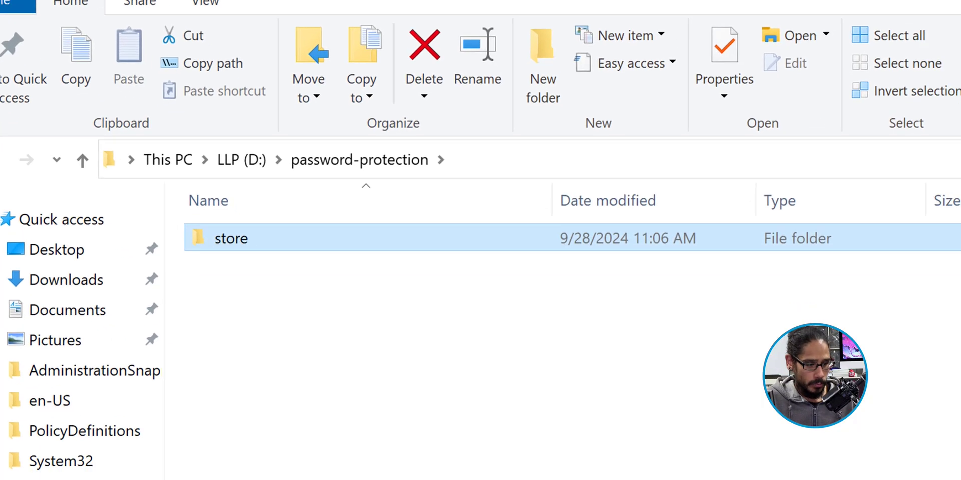
Step: Check the SYSTEM account's permissions on the store folder's Security tab
right_click(361, 295)
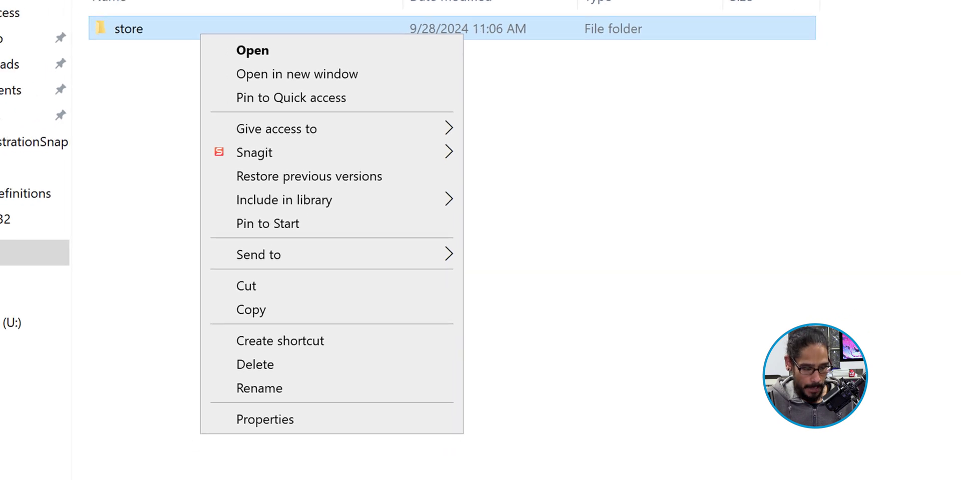
key("r")
key("ctrl+Tab")
key("ctrl+Tab")
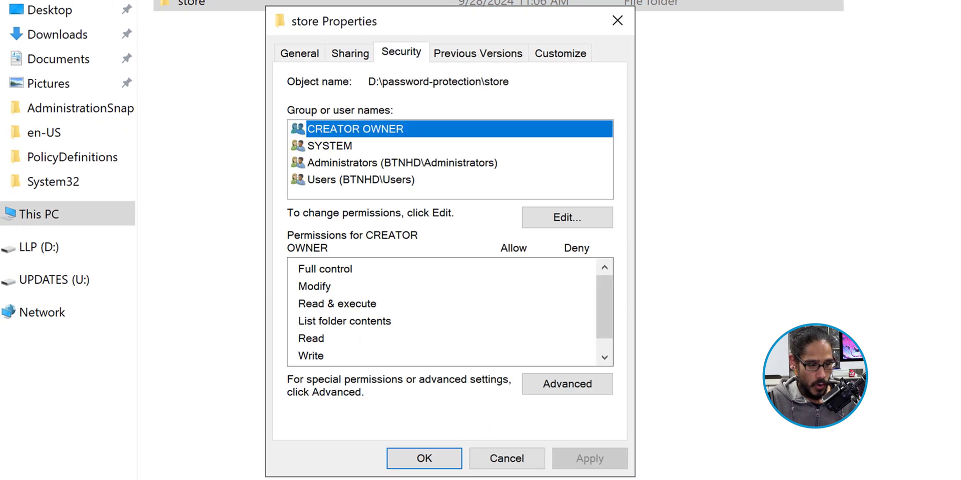
key("Down")
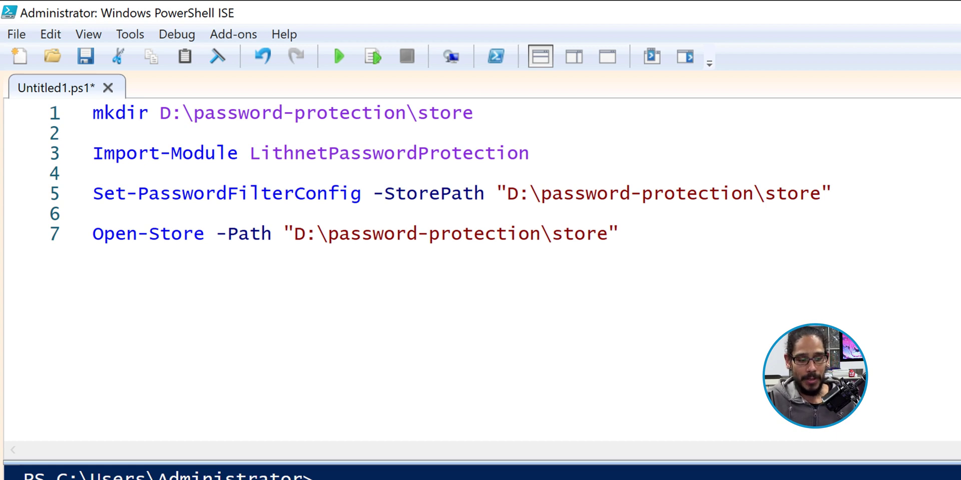
Step: Run the Open-Store line against D:\password-protection\store
key("F8")
type("Sync-HashesFromHibp")
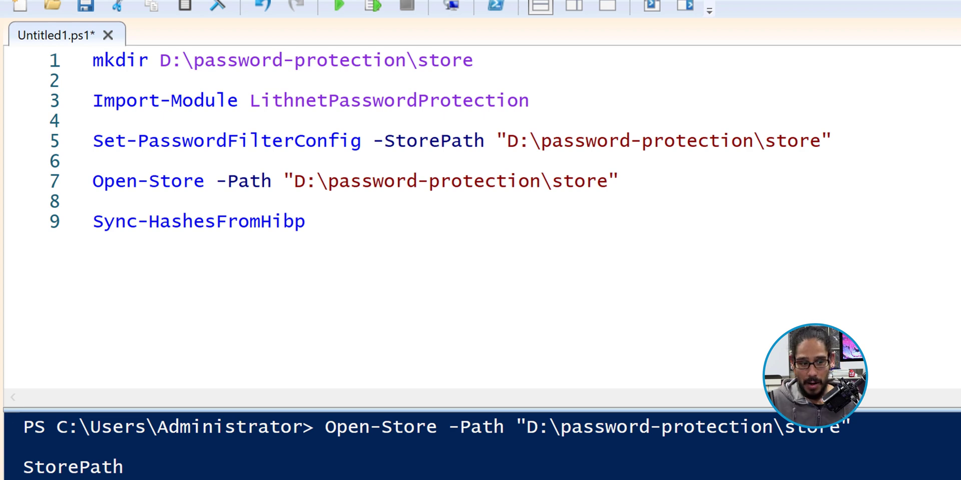
Step: Run Sync-HashesFromHibp to import 187289439 breached-password hashes into the store
key("F8")
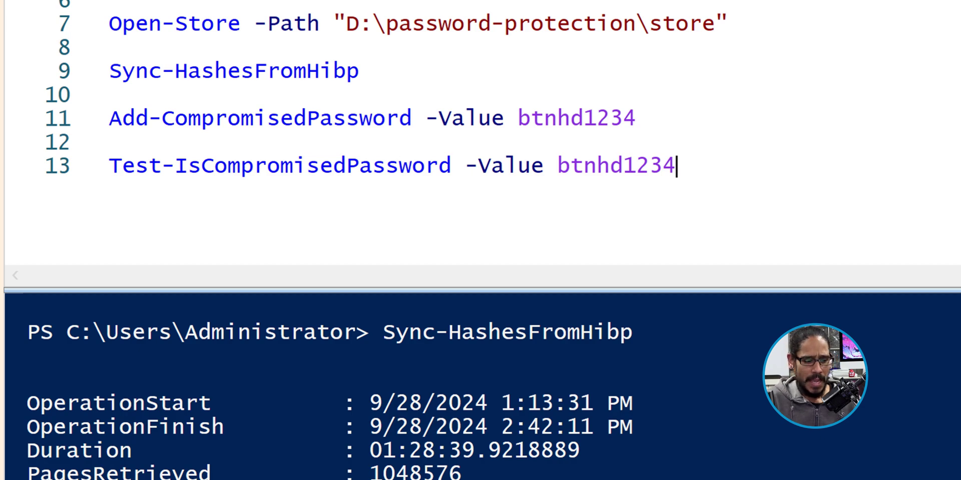
Step: Run Test-IsCompromisedPassword on the test password and confirm it returns True
key("F8")
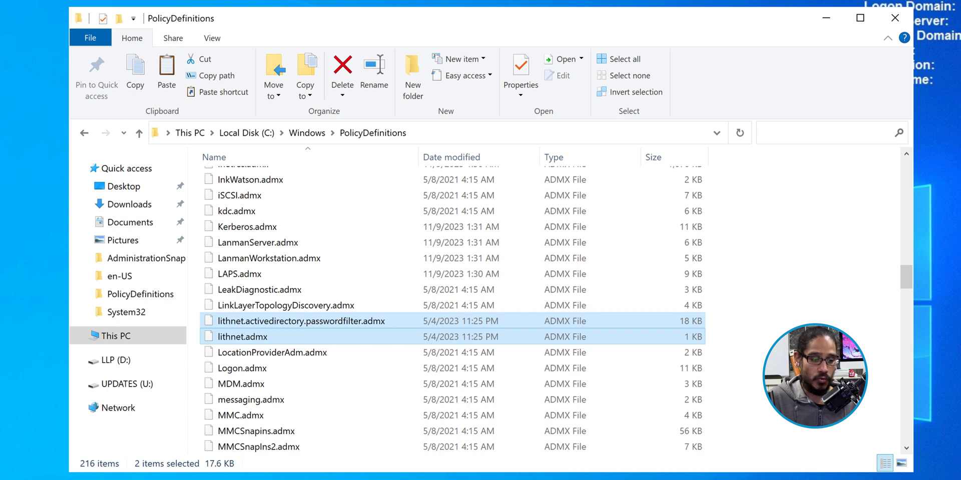
Step: Select the two lithnet .adml files in the local PolicyDefinitions en-US folder
key("Home")
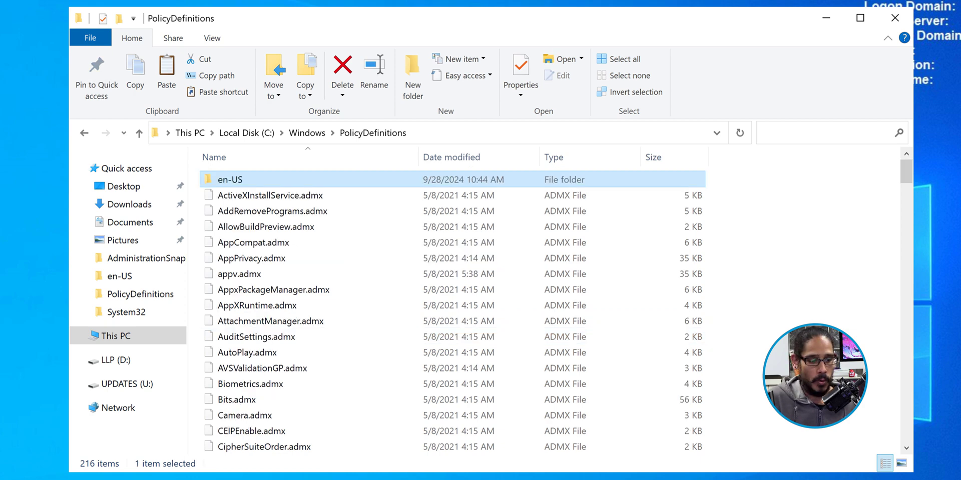
key("Return")
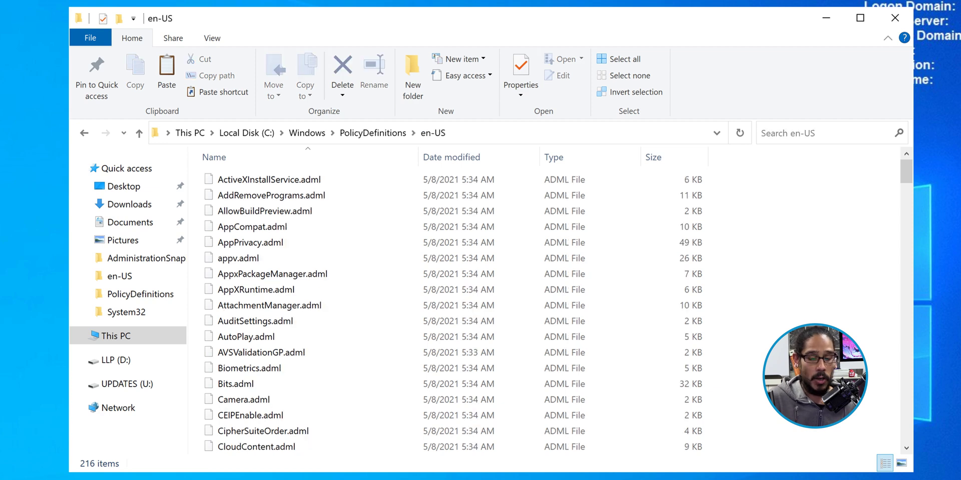
type("lithnet")
key("shift+Down")
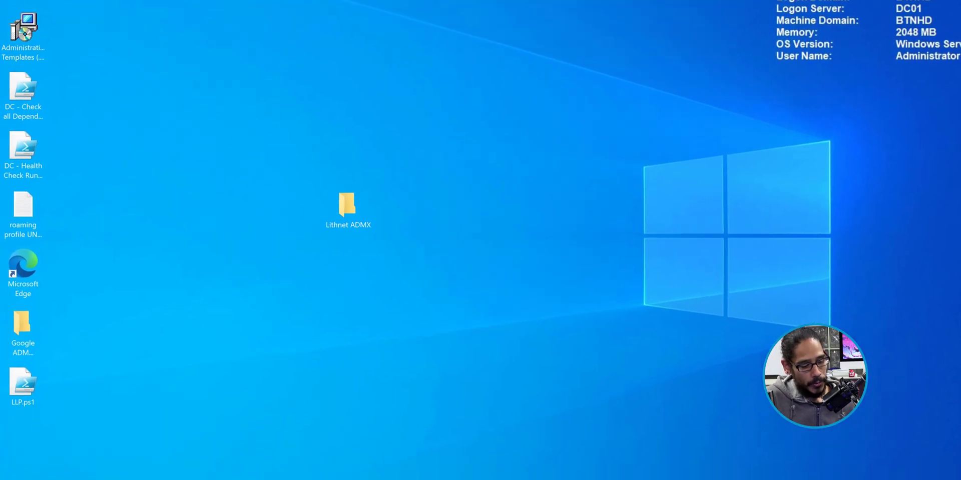
Step: Paste the lithnet .admx files into \\dc01\SYSVOL\btnhd.edu\Policies\PolicyDefinitions
key("super+x")
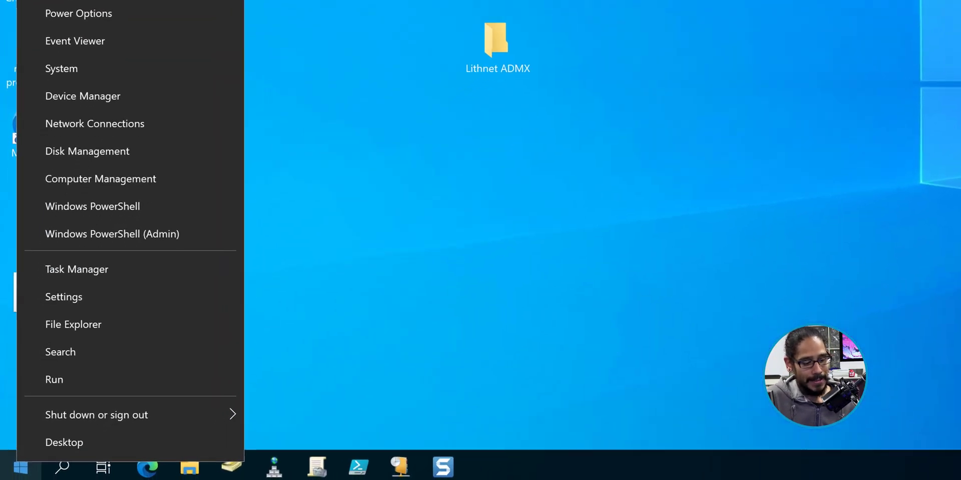
key("r")
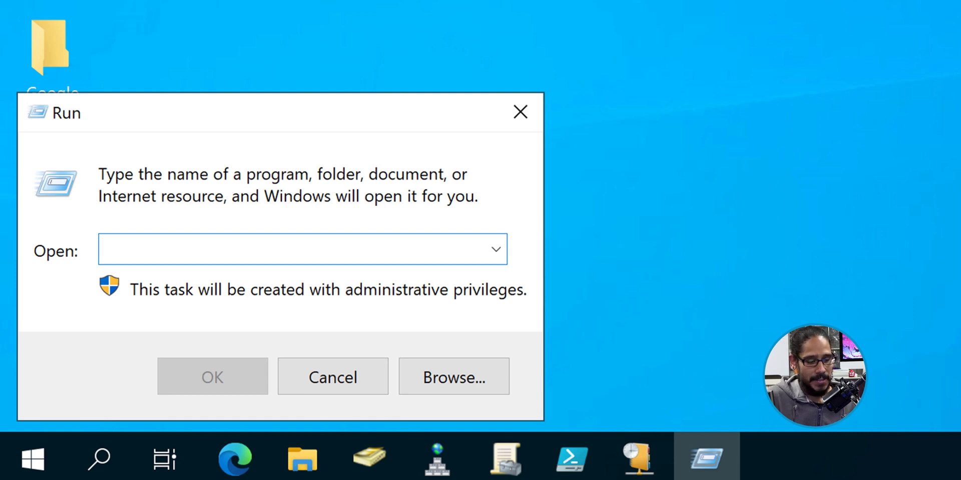
type("\\dc01")
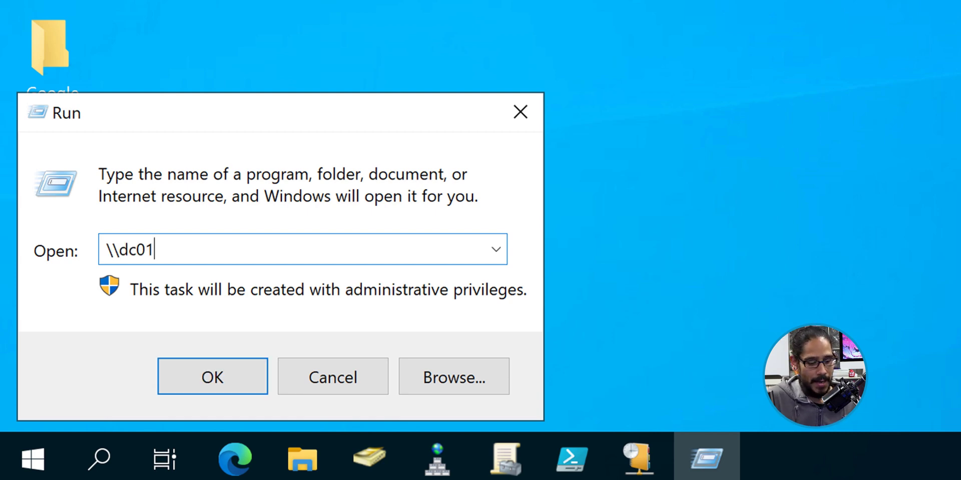
key("Return")
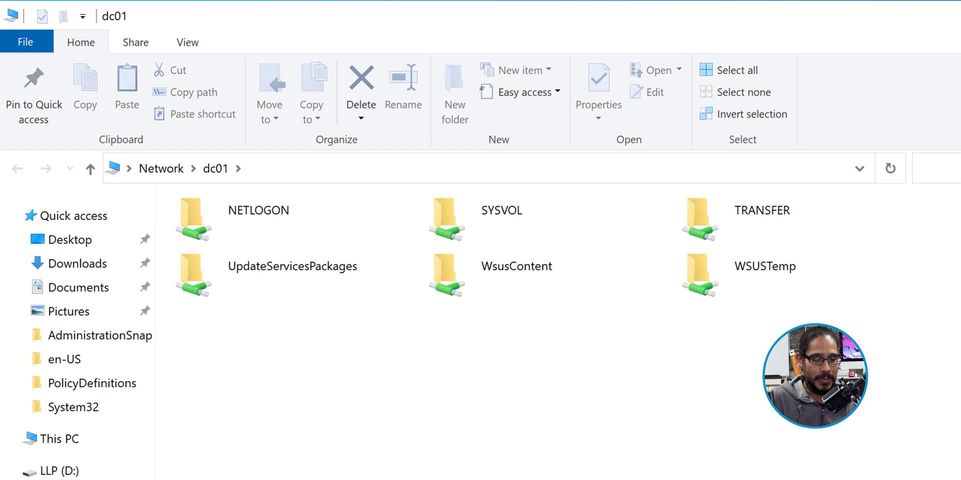
type("s")
key("Return")
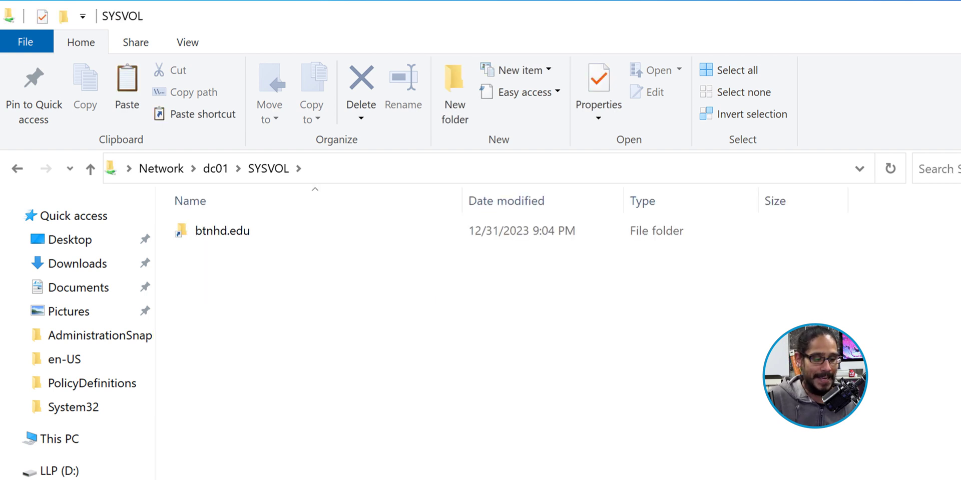
type("b")
key("Return")
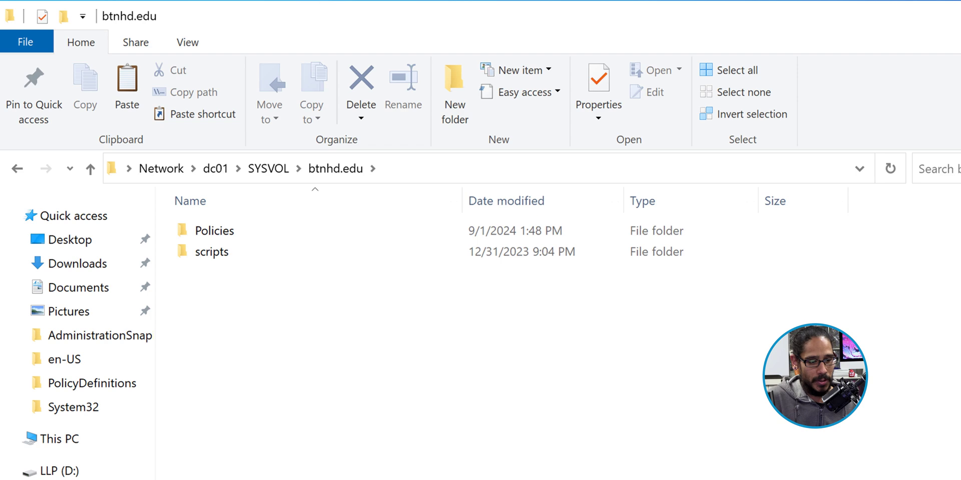
type("p")
key("Return")
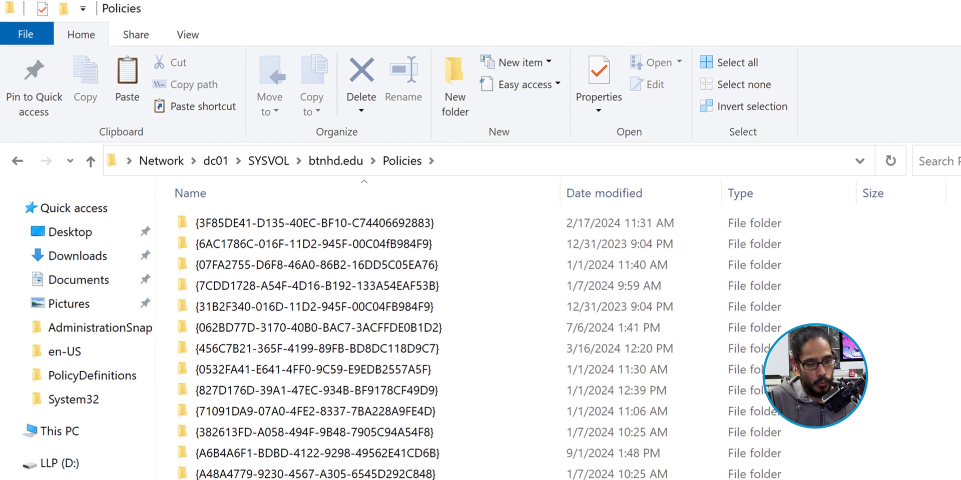
key("p")
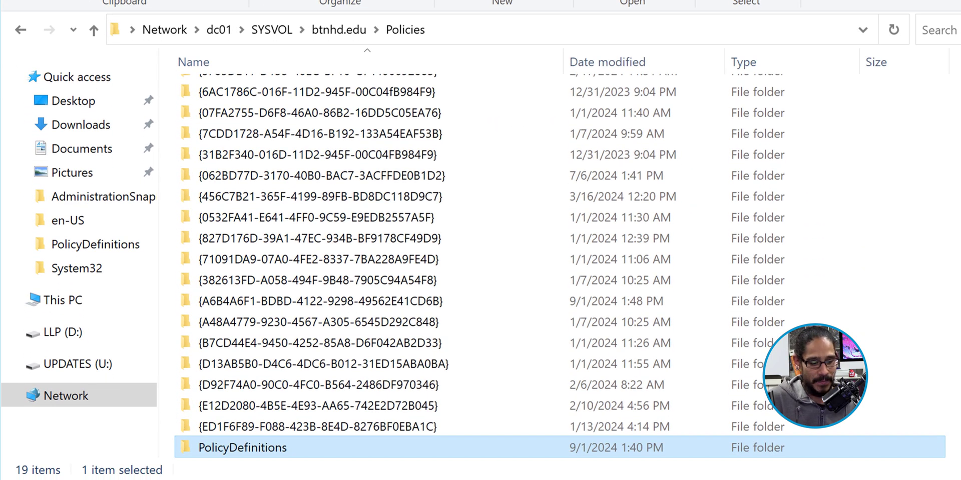
key("Return")
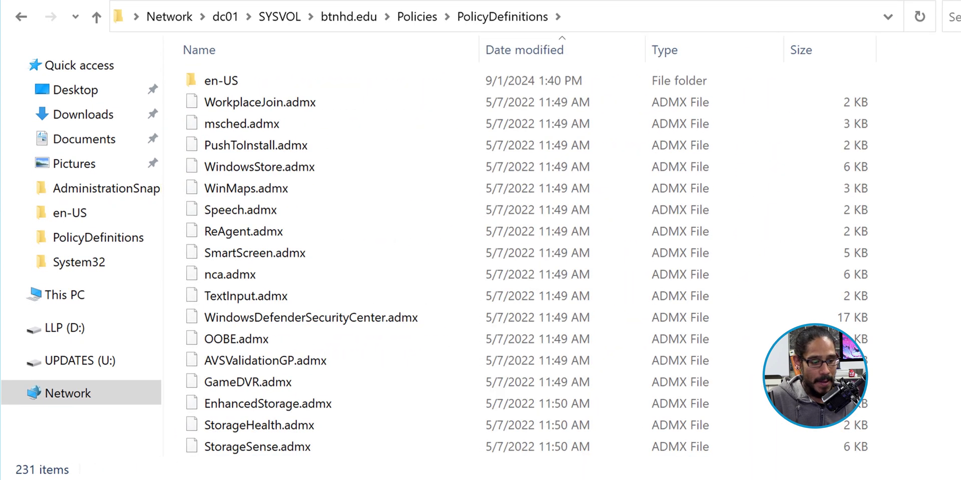
key("ctrl+v")
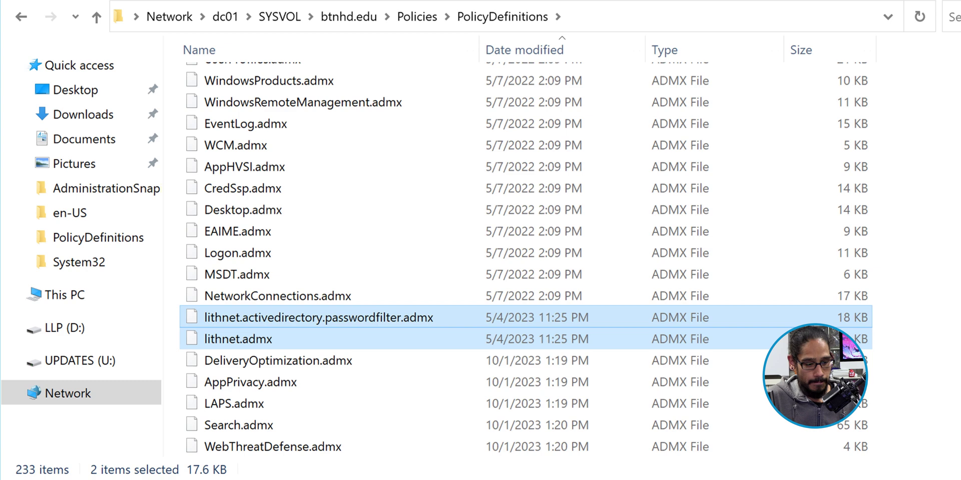
Step: Paste the lithnet .adml files into the central store's en-US folder
key("Home")
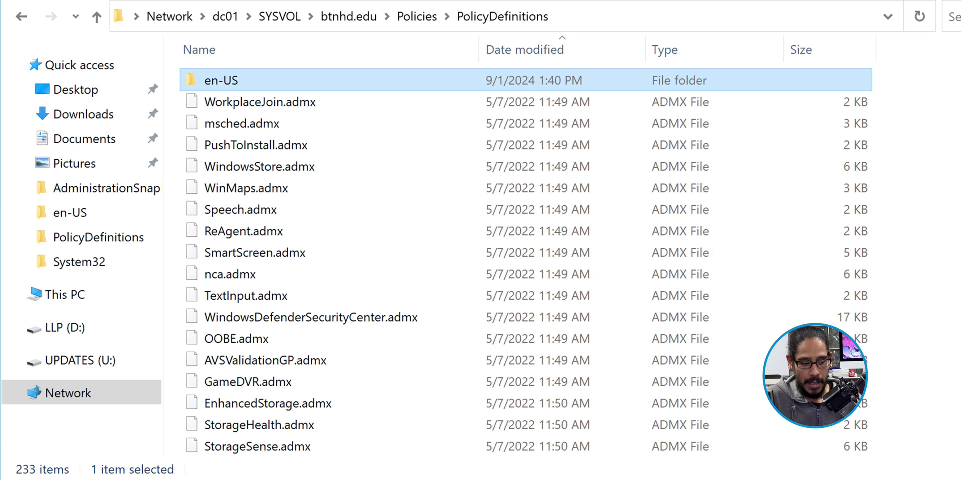
key("Return")
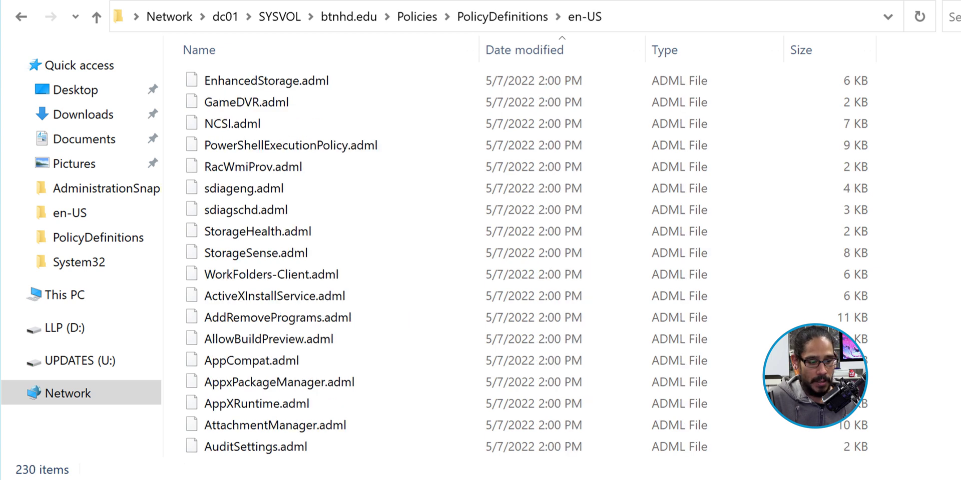
key("ctrl+v")
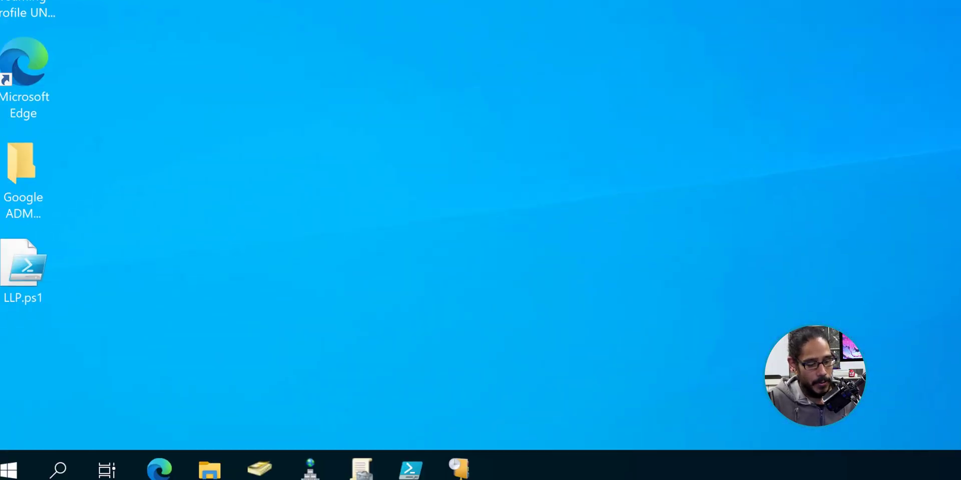
Step: Launch Group Policy Management and name a new GPO 'COMPUTER: LPP Policy'
key("super")
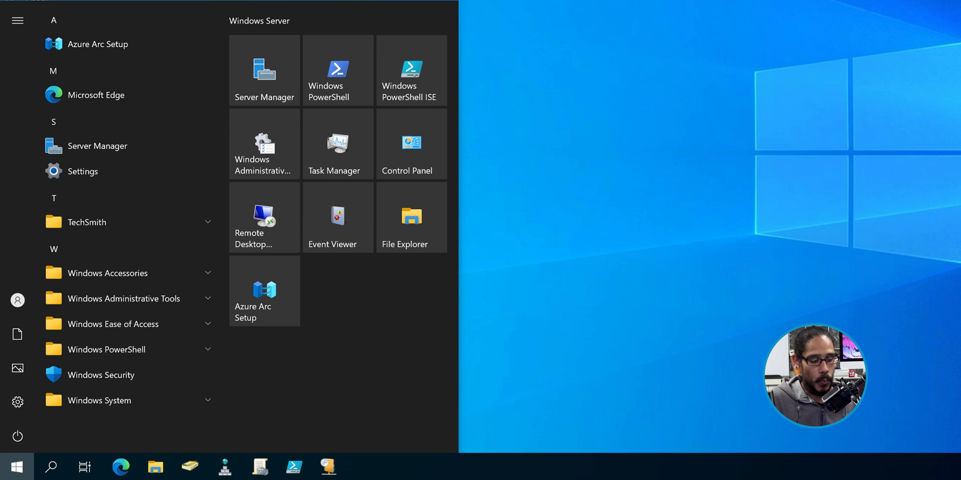
left_click(124, 298)
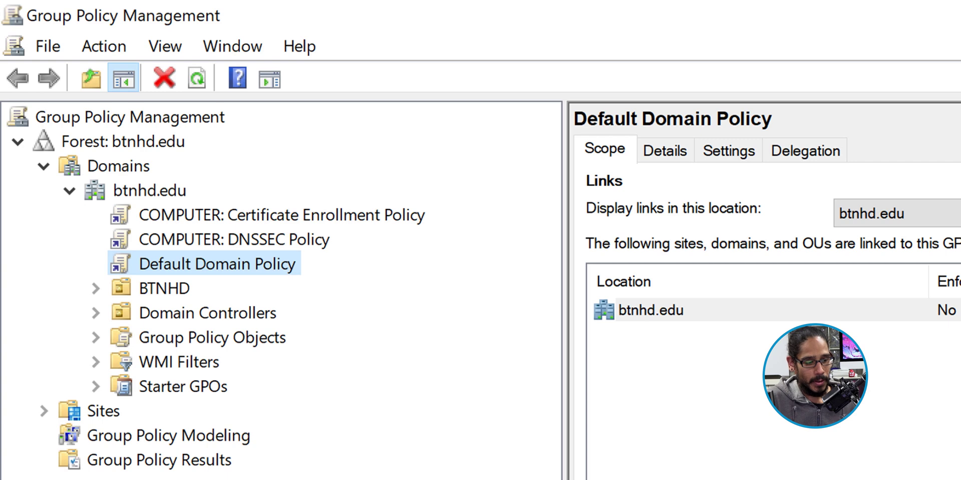
double_click(212, 337)
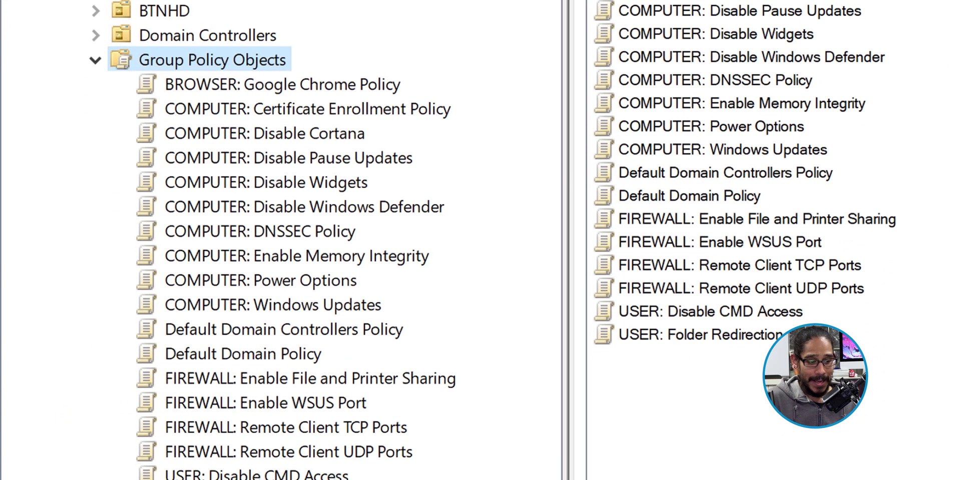
right_click(243, 61)
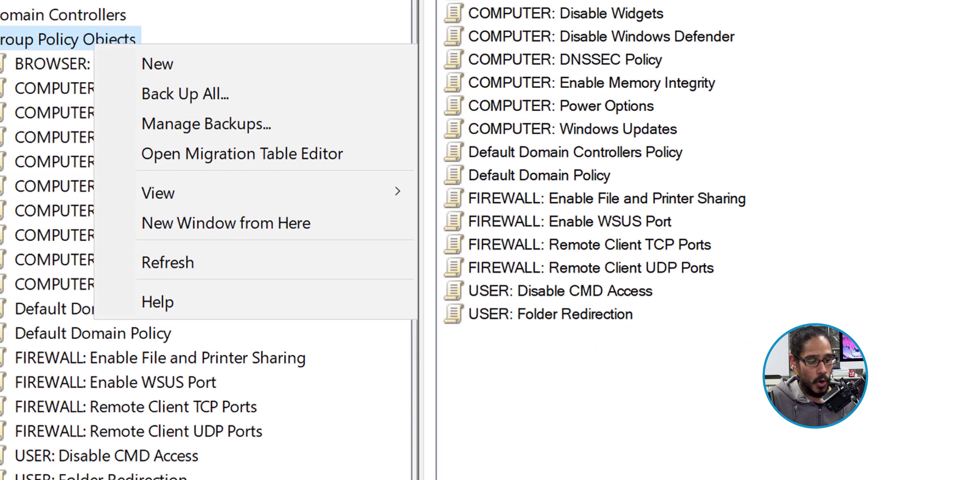
left_click(307, 84)
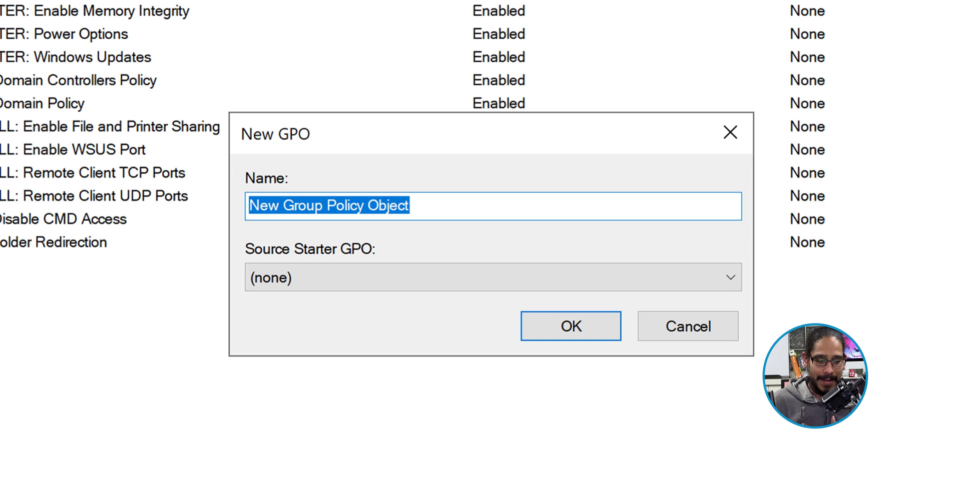
type("COMPUTER: LPP Policy")
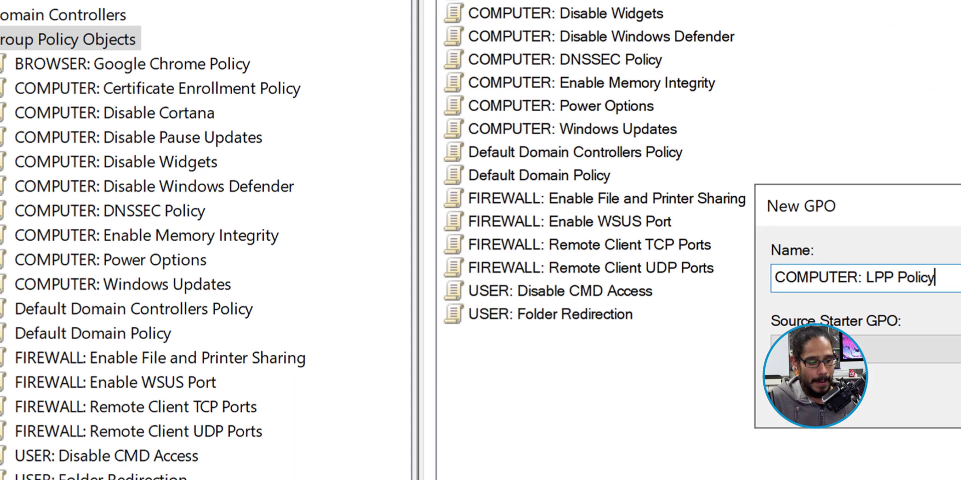
Step: Create the COMPUTER: LPP Policy GPO and open it for editing
key("Return")
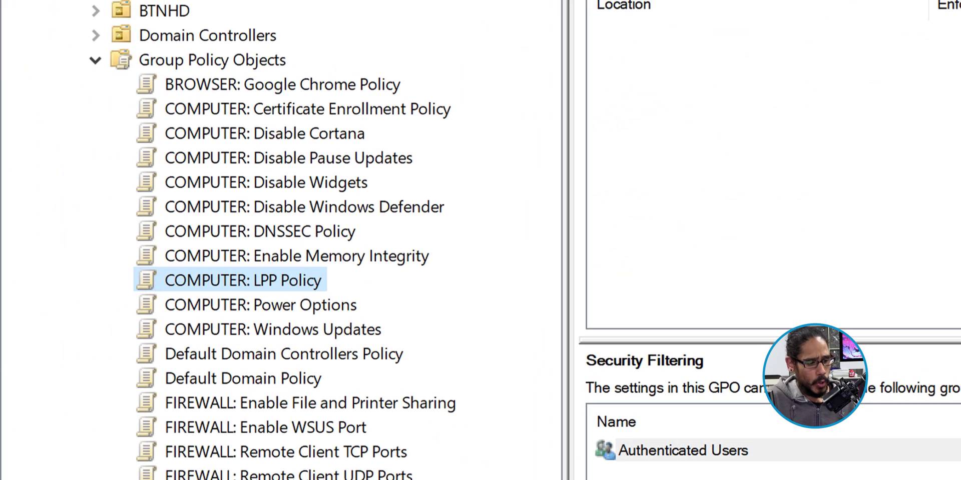
right_click(265, 272)
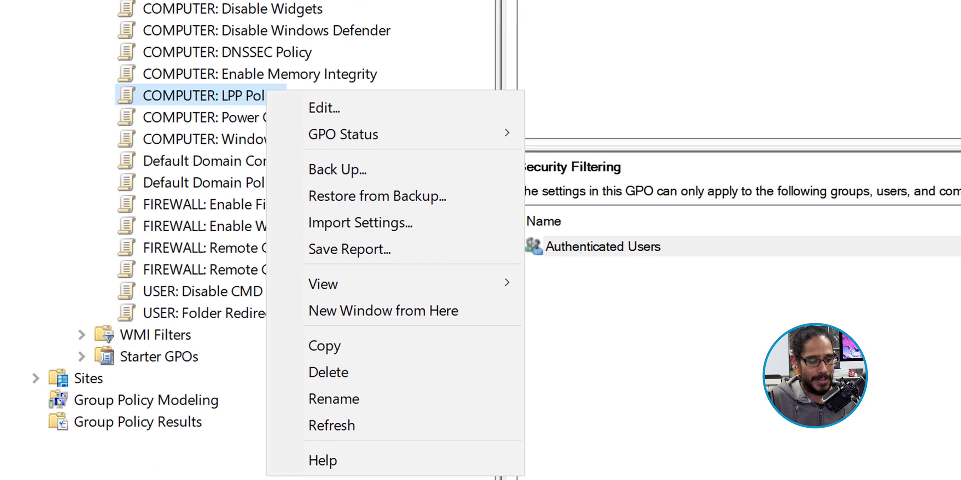
left_click(324, 108)
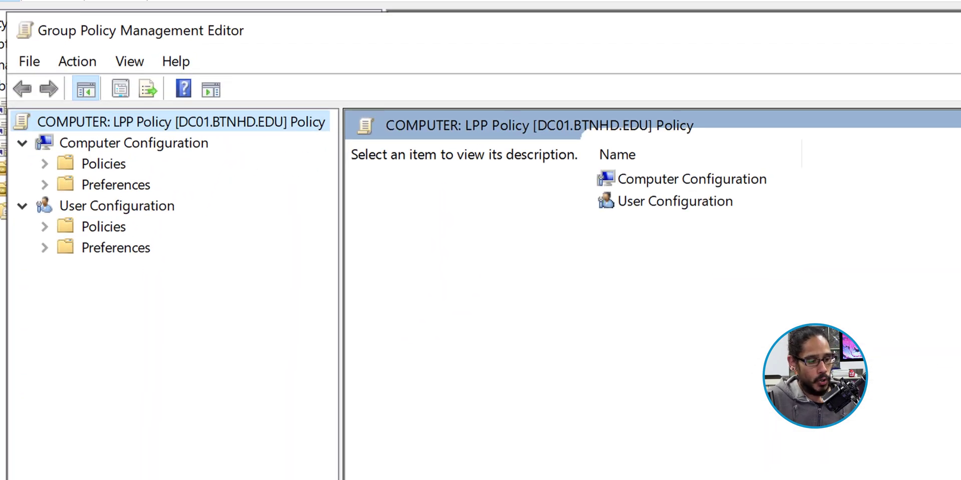
Step: Expand Computer Configuration > Policies > Administrative Templates > Lithnet down to Default Policy
key("Down")
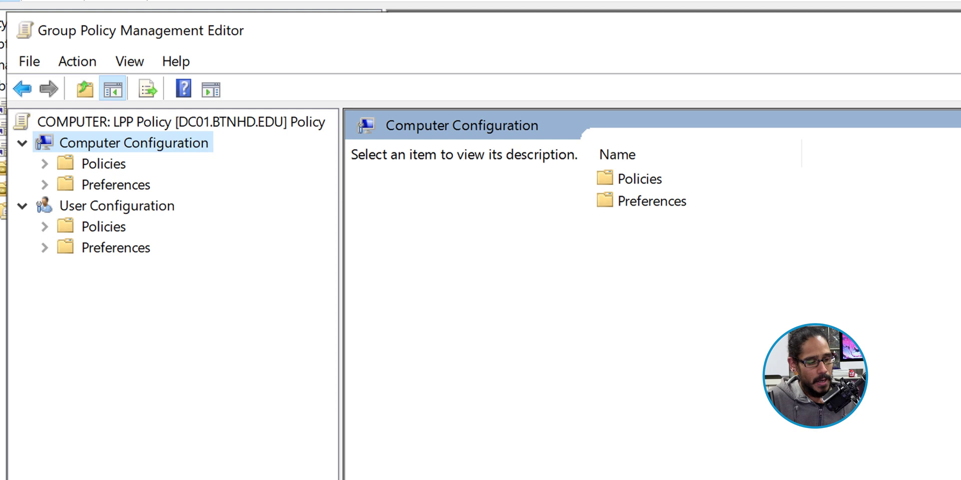
key("Down")
key("Right")
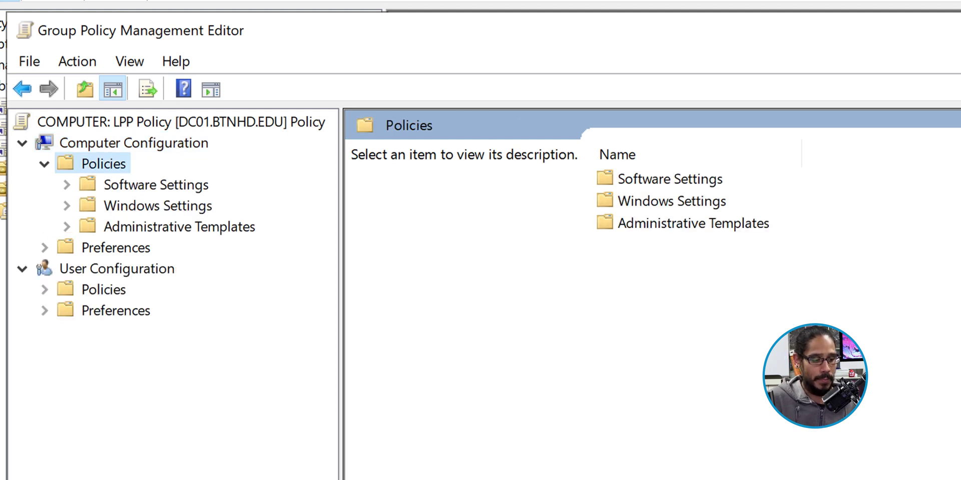
key("Down")
key("Down")
key("Down")
key("Right")
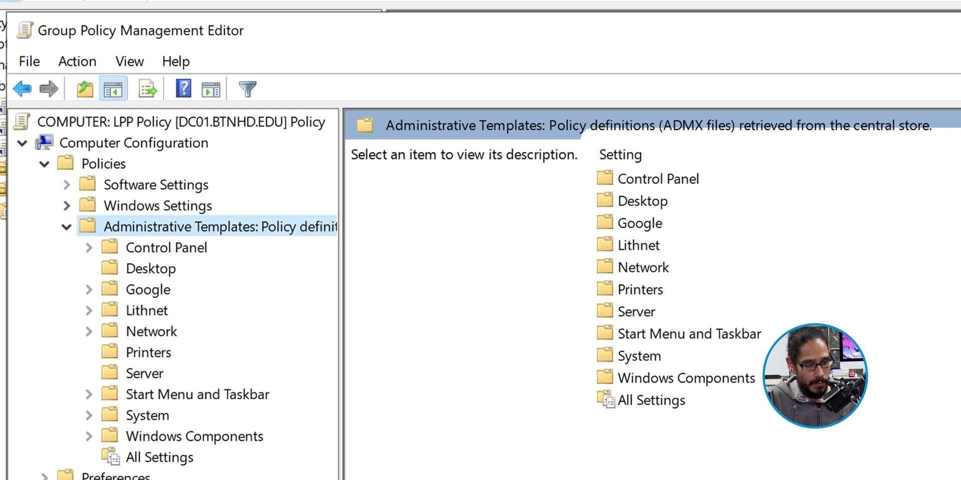
key("Down")
key("Down")
key("Down")
key("Right")
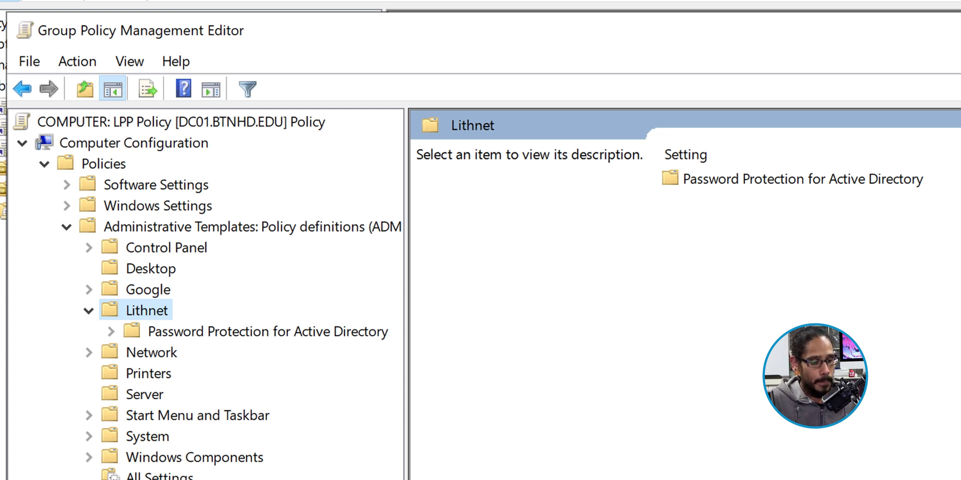
key("Down")
key("Right")
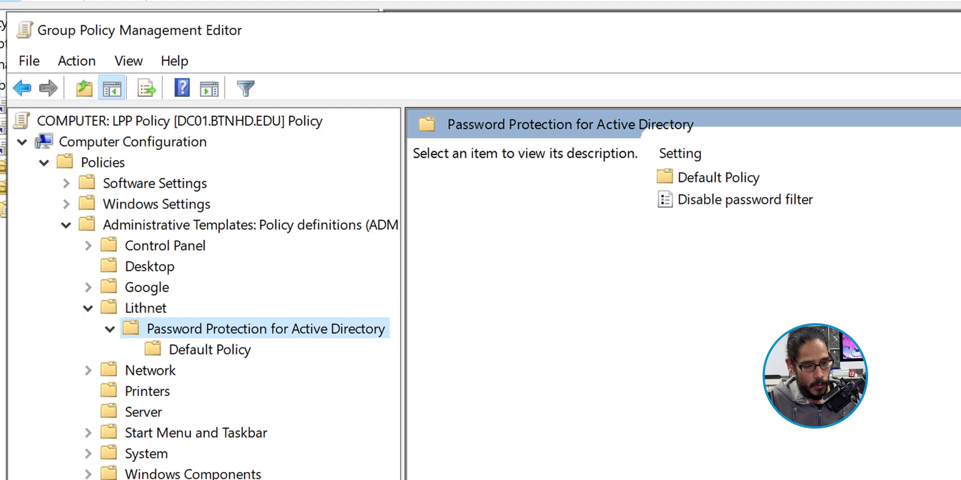
key("Down")
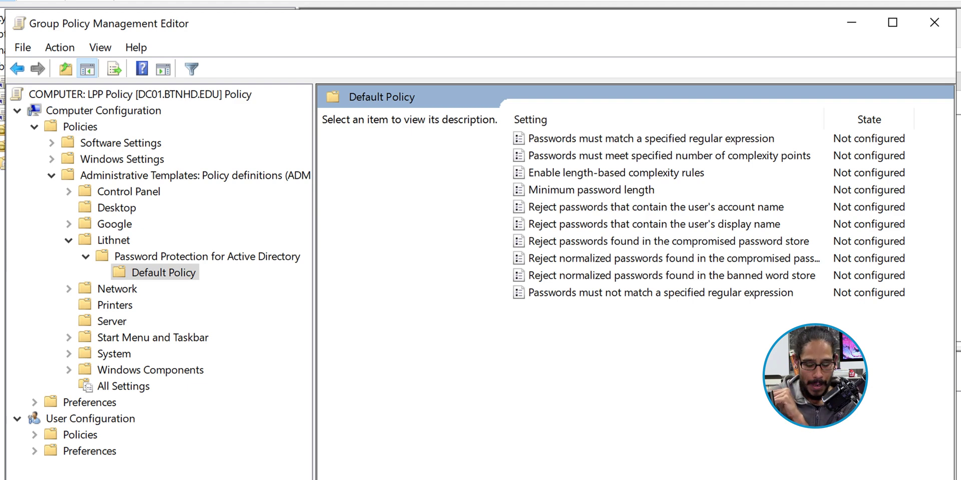
Step: Set 'Passwords must match a specified regular expression' to Enabled and apply it
key("Down")
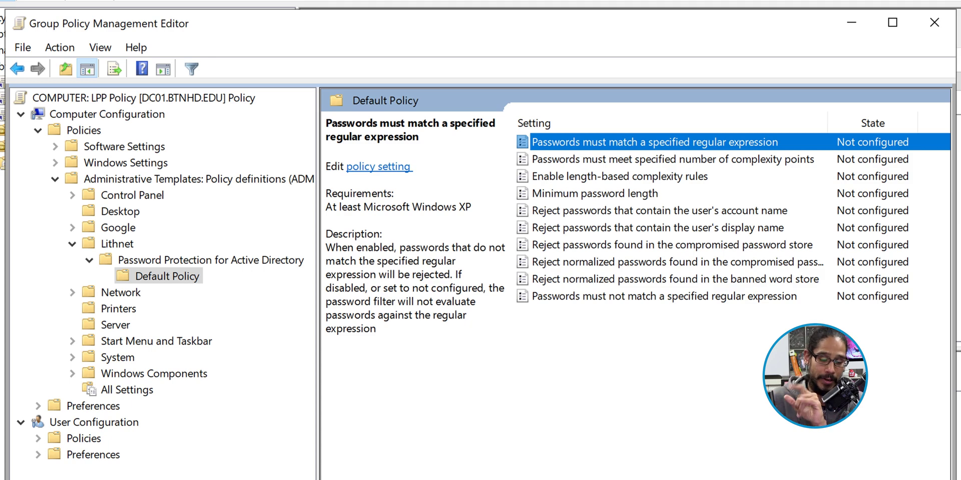
key("Return")
key("alt+e")
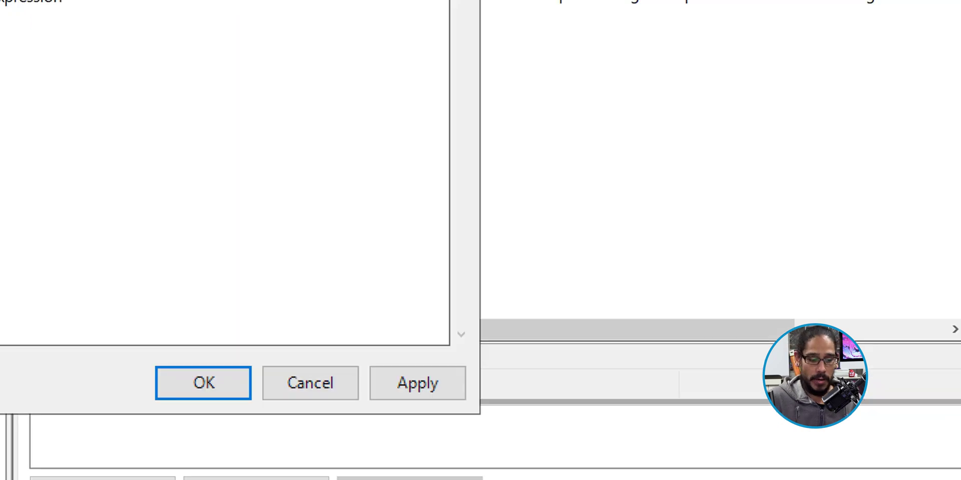
key("alt+a")
key("Return")
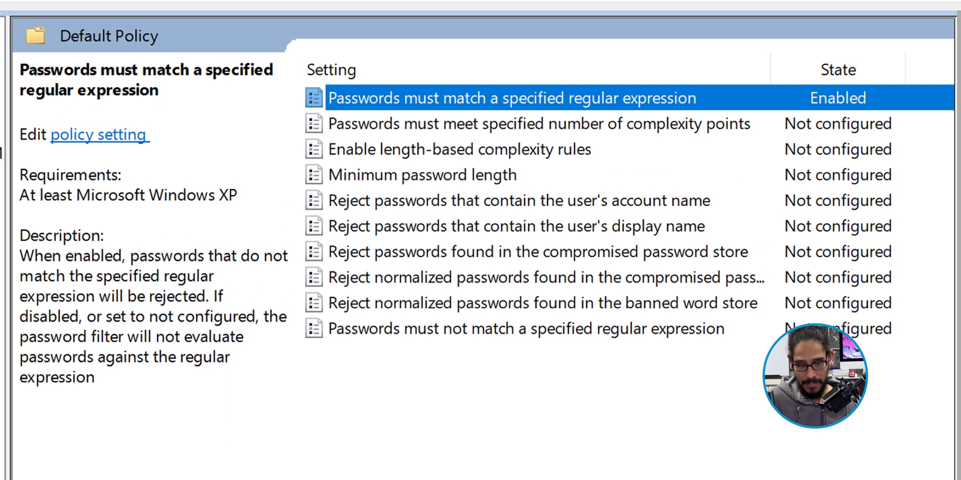
Step: Set 'Reject passwords that contain the user's account name' to Enabled
key("Down")
key("Down")
key("Down")
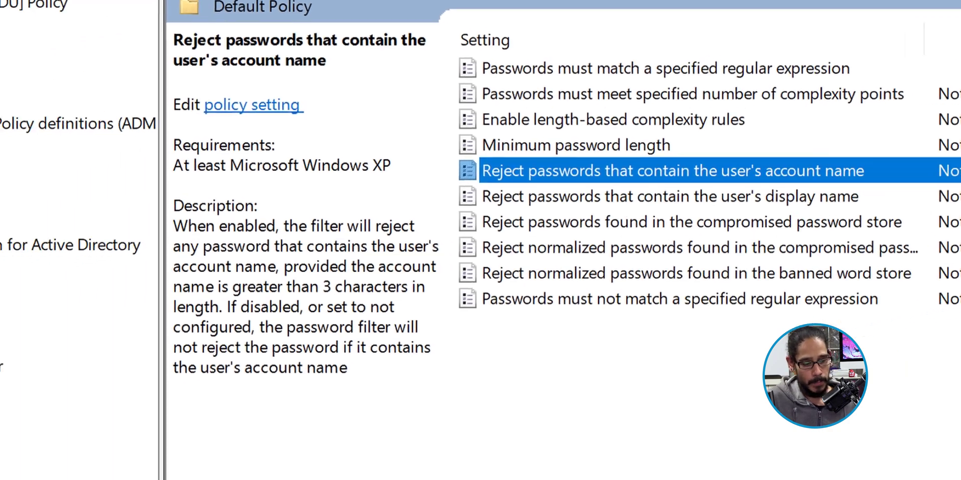
key("Return")
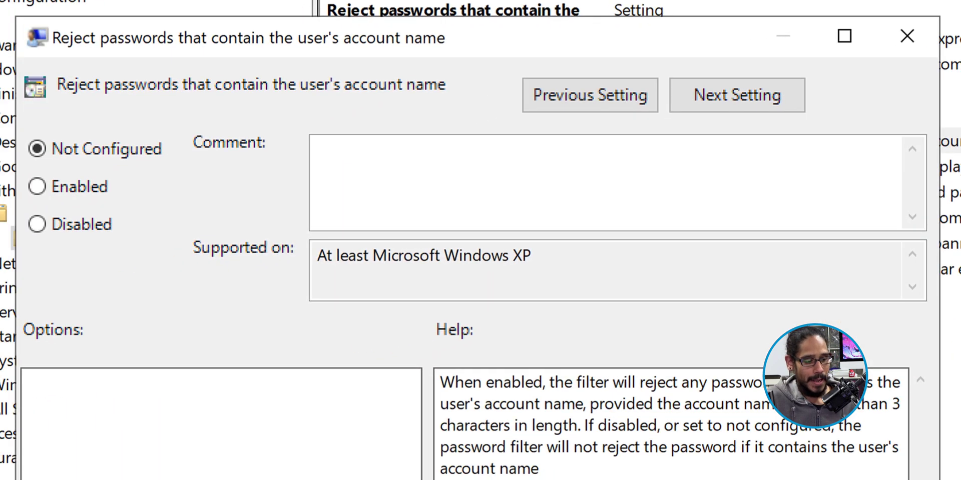
key("Down")
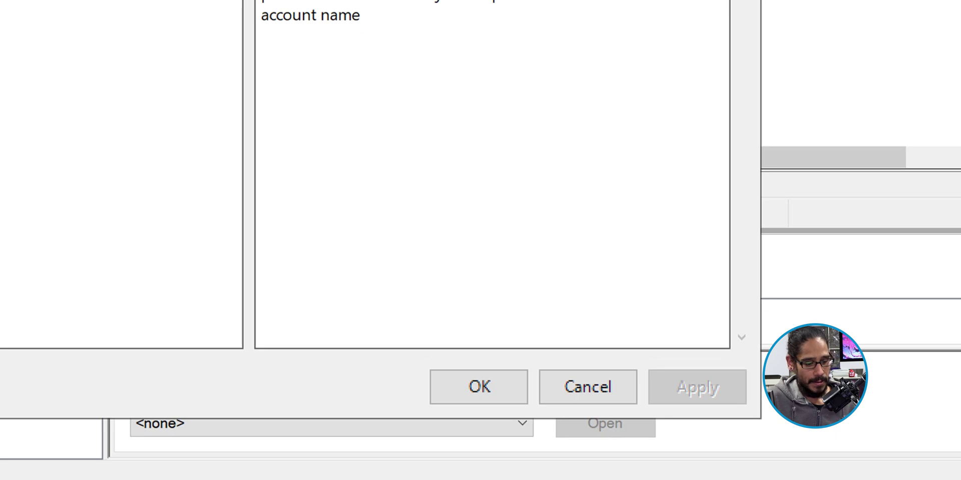
key("Return")
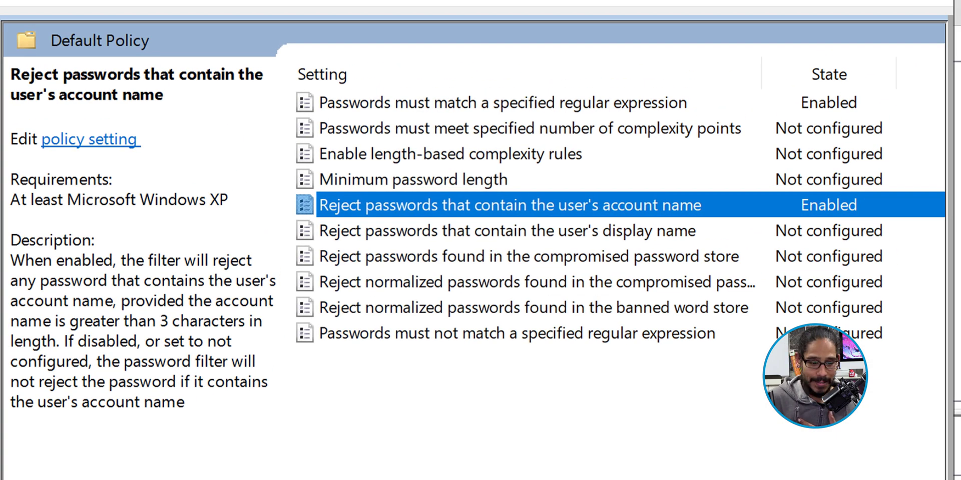
key("Down")
key("Down")
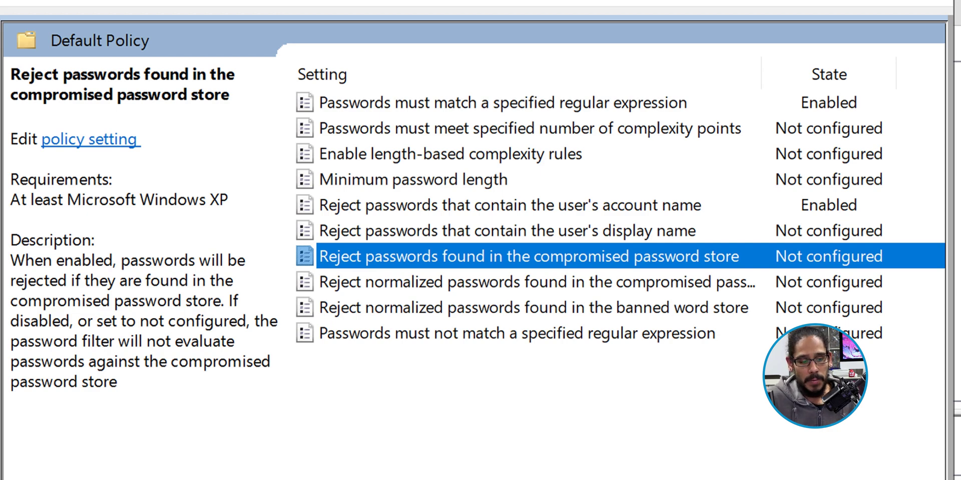
Step: Set 'Reject passwords found in the compromised password store' to Enabled for set and change
key("Return")
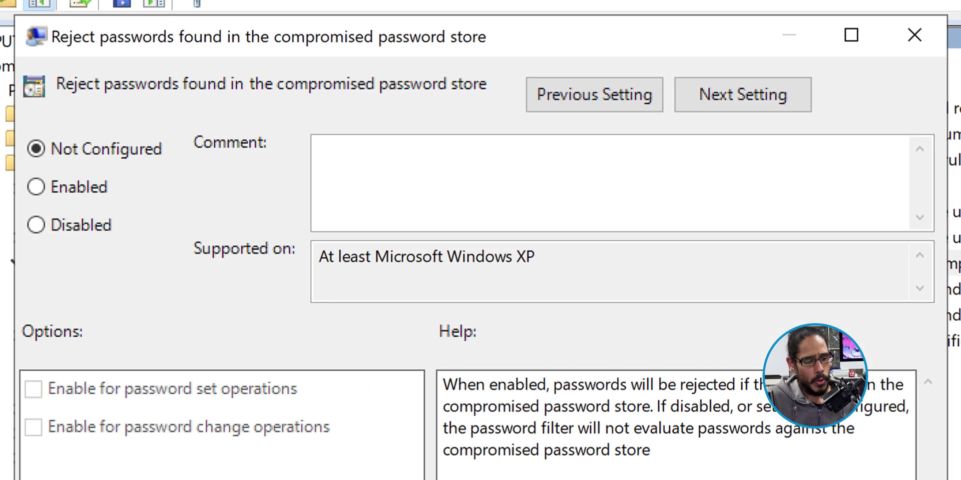
key("Down")
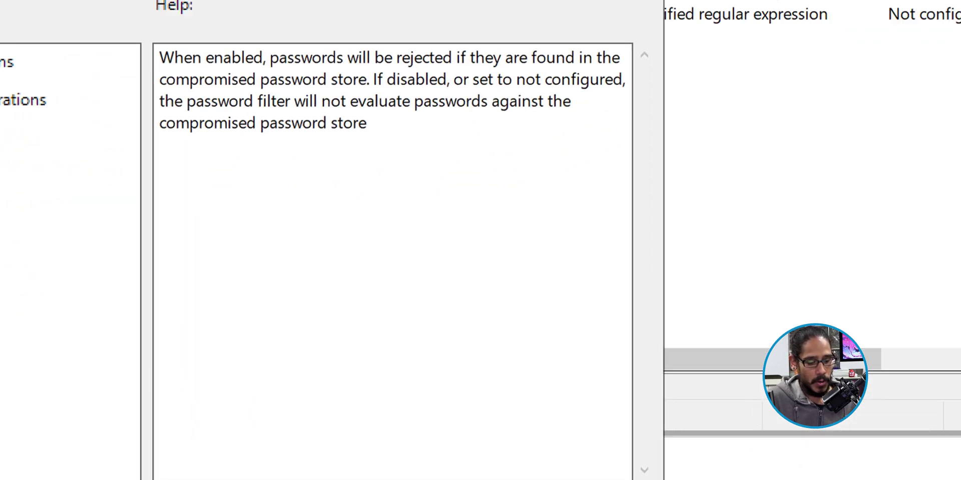
key("Return")
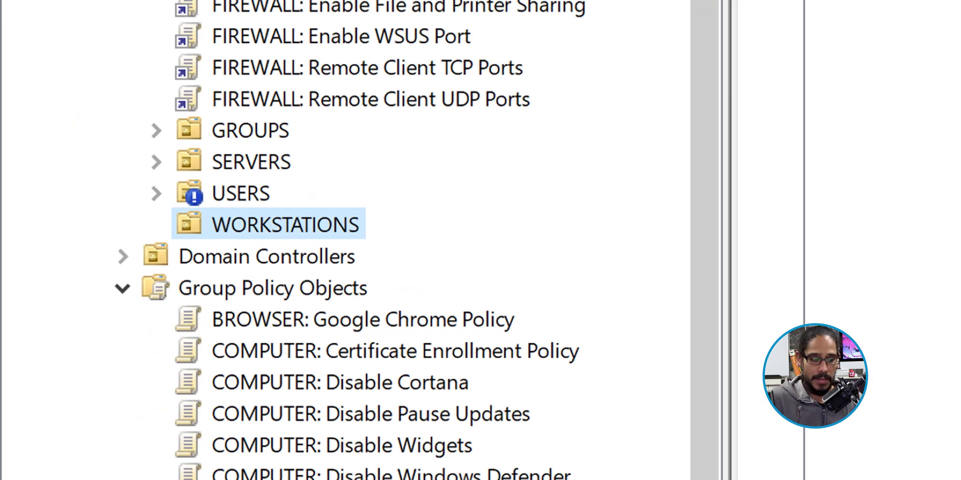
Step: Link COMPUTER: LPP Policy to WORKSTATIONS using Link an Existing GPO
right_click(335, 226)
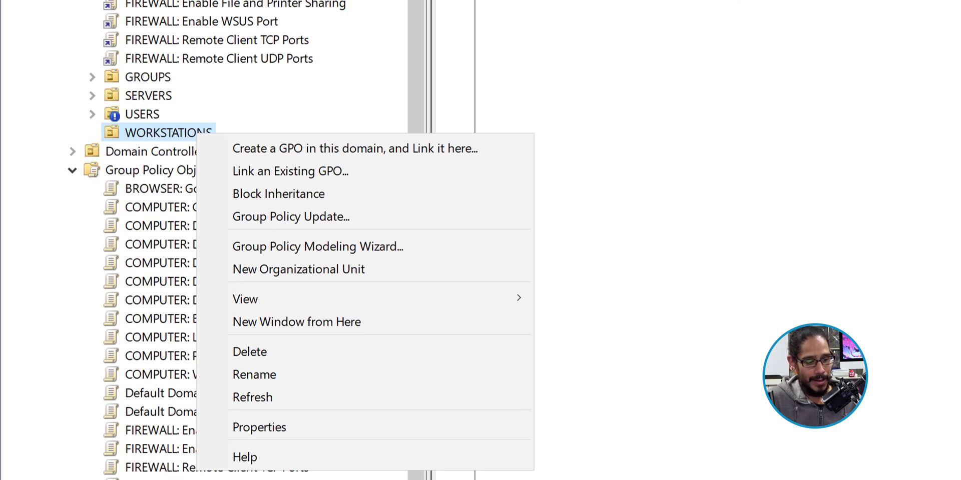
left_click(290, 171)
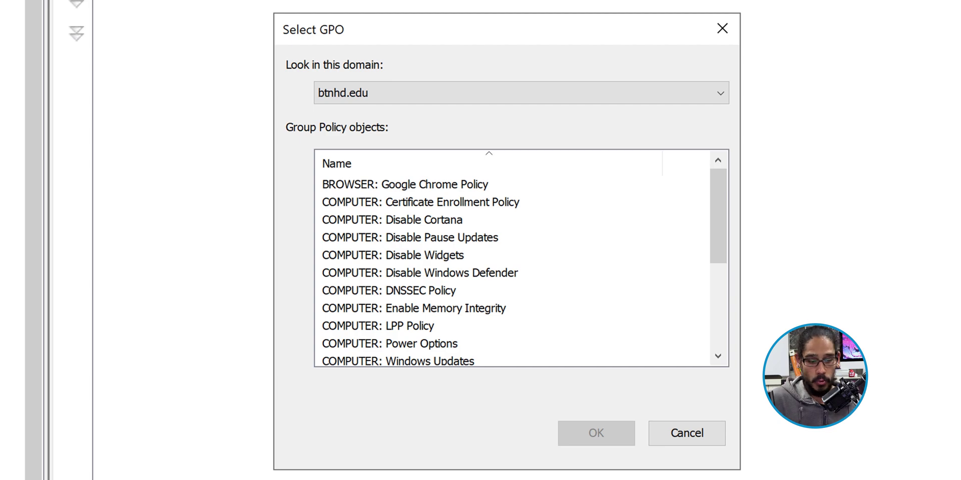
left_click(378, 325)
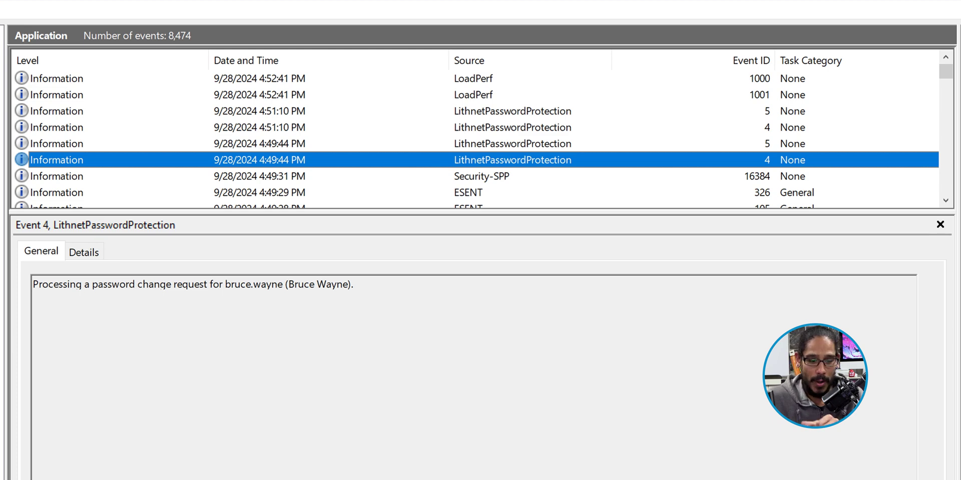
Step: Select the LithnetPasswordProtection Event ID 5 entry reporting the approved password change
key("Up")
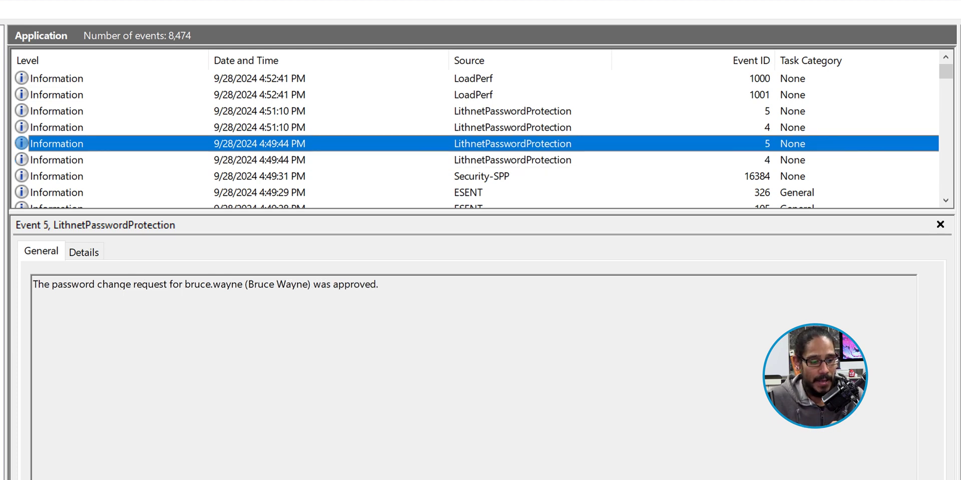